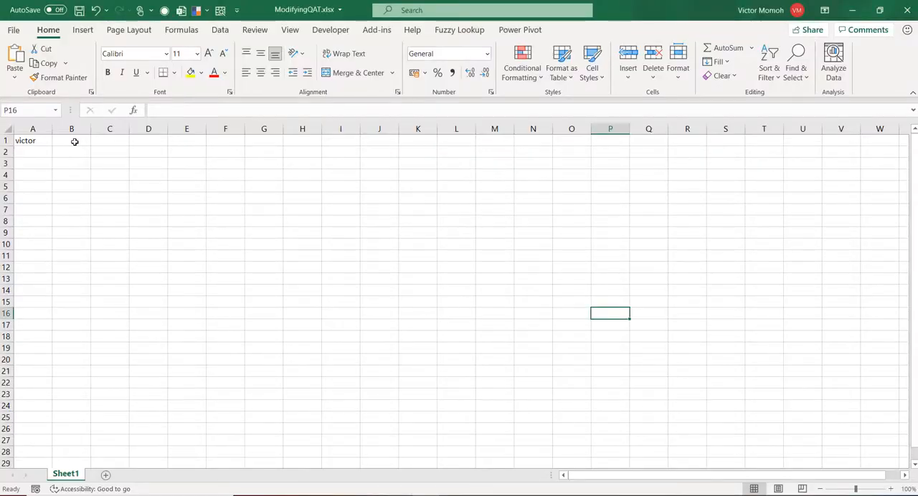
Reach the Quick Access Toolbar customization settings via More Commands and reposition the Excel Options window.
left_click(75, 142)
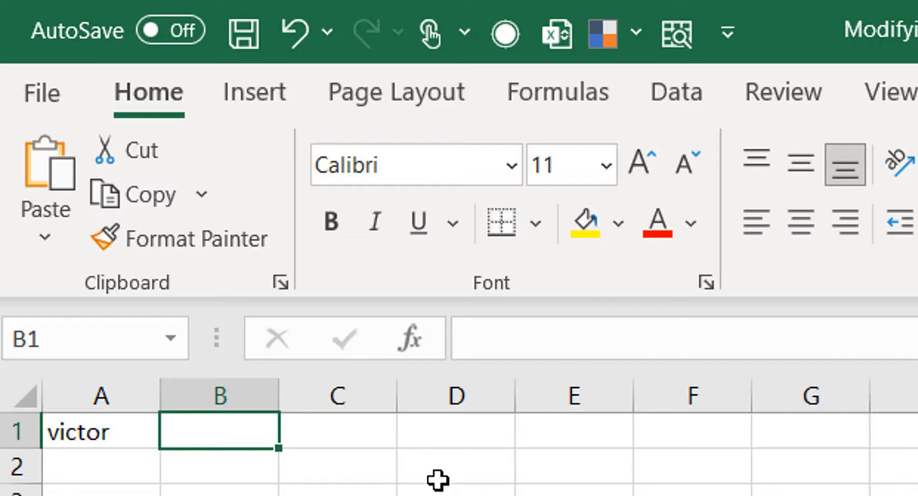
key("alt")
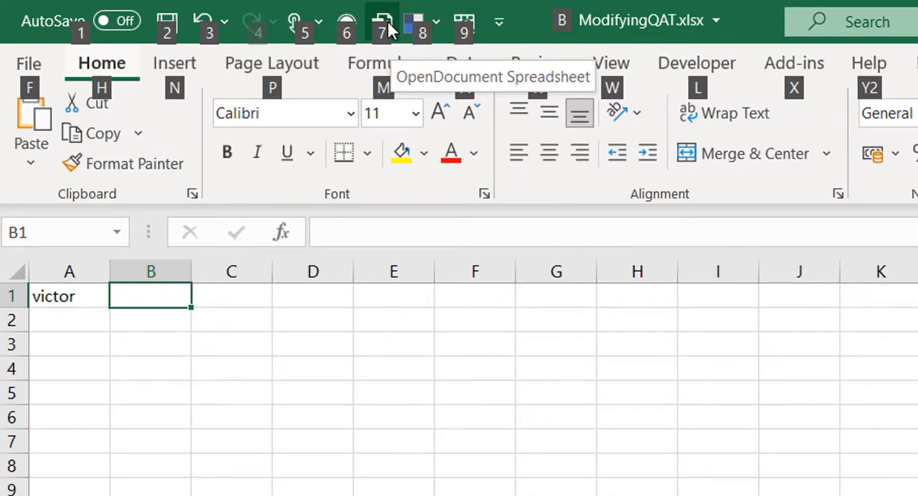
left_click(387, 21)
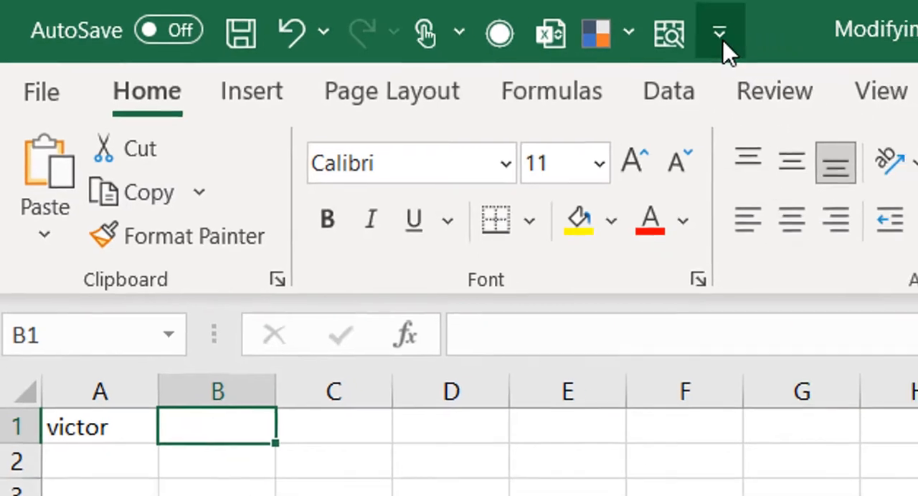
left_click(659, 35)
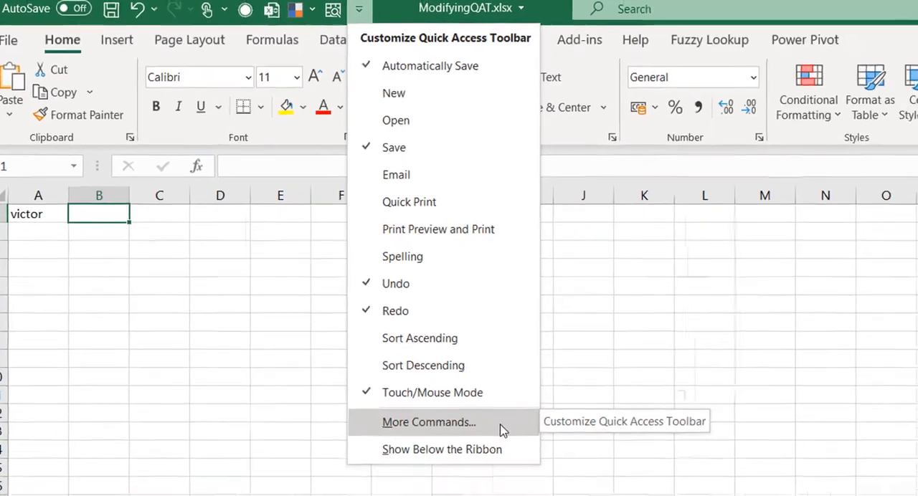
left_click(545, 461)
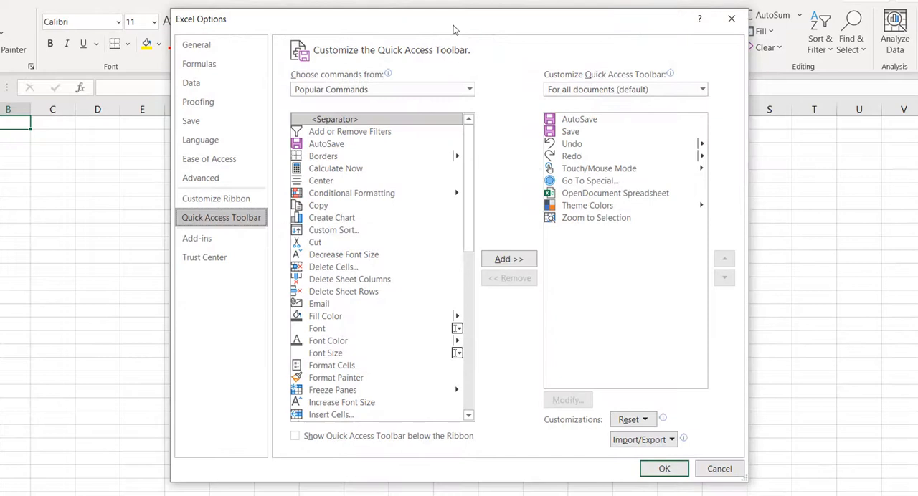
left_click_drag(451, 31, 330, 32)
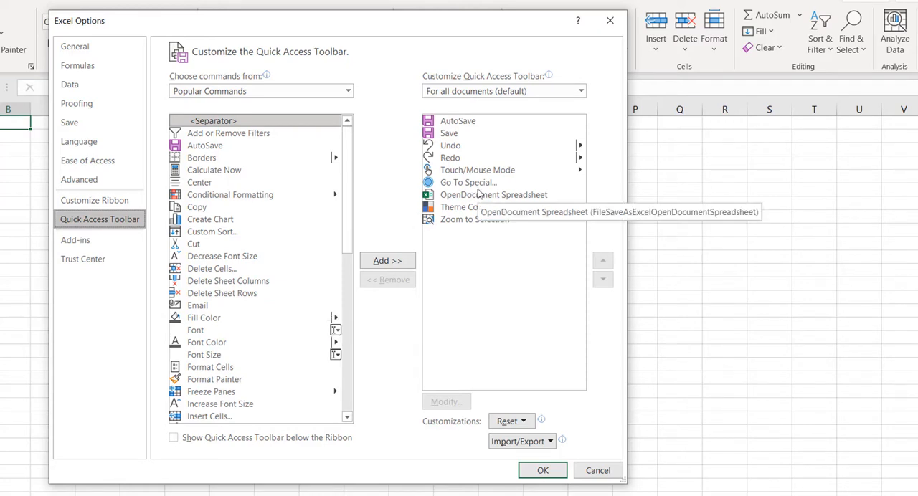
Highlight Custom Sort among popular commands and bring up the Choose commands from sources.
left_click(251, 232)
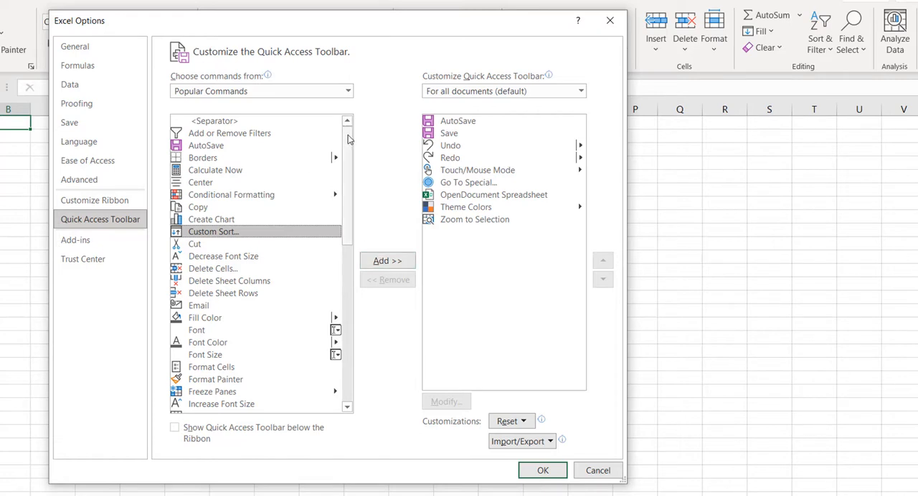
left_click(348, 91)
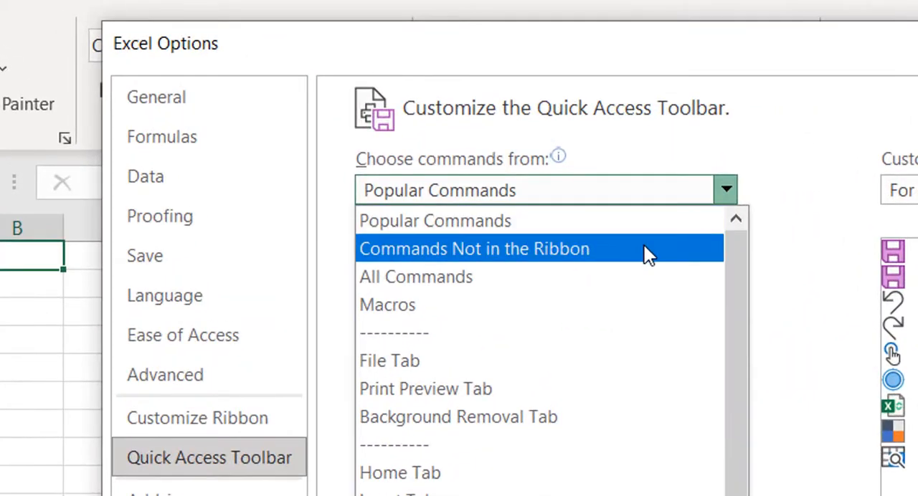
Switch the command source to Commands Not in the Ribbon, then to All Commands.
left_click(644, 245)
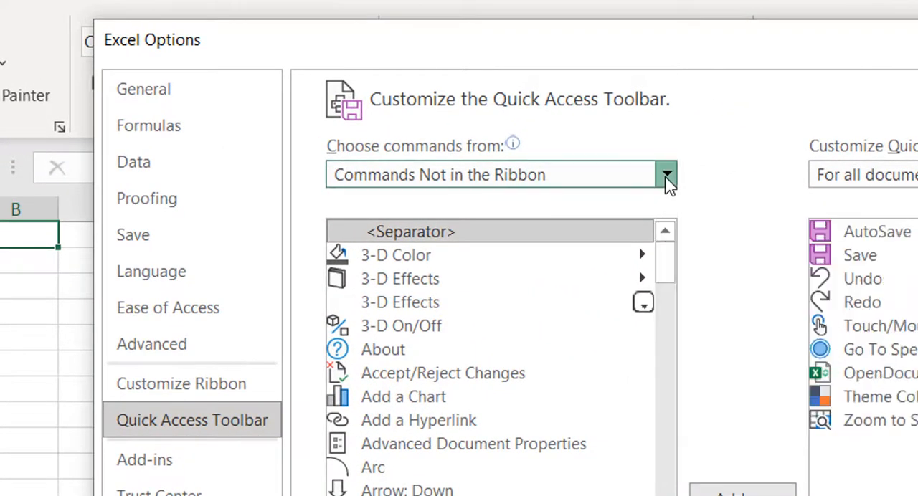
left_click(666, 176)
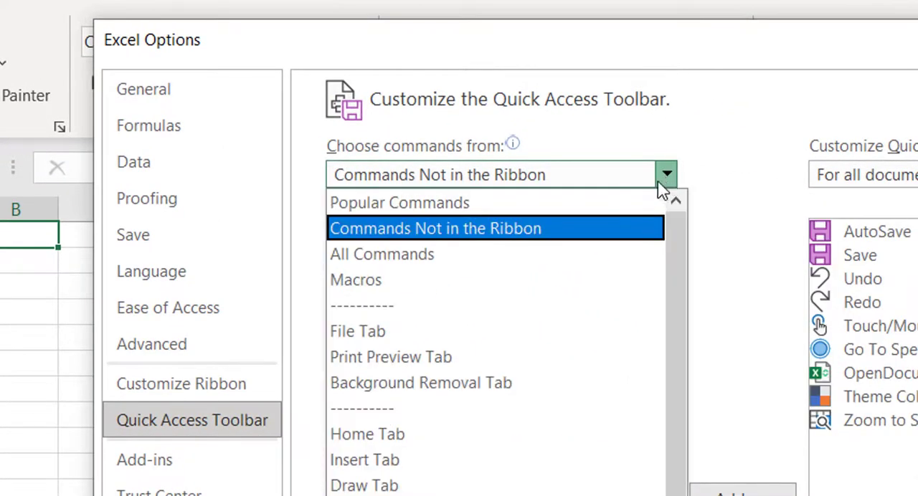
left_click(582, 258)
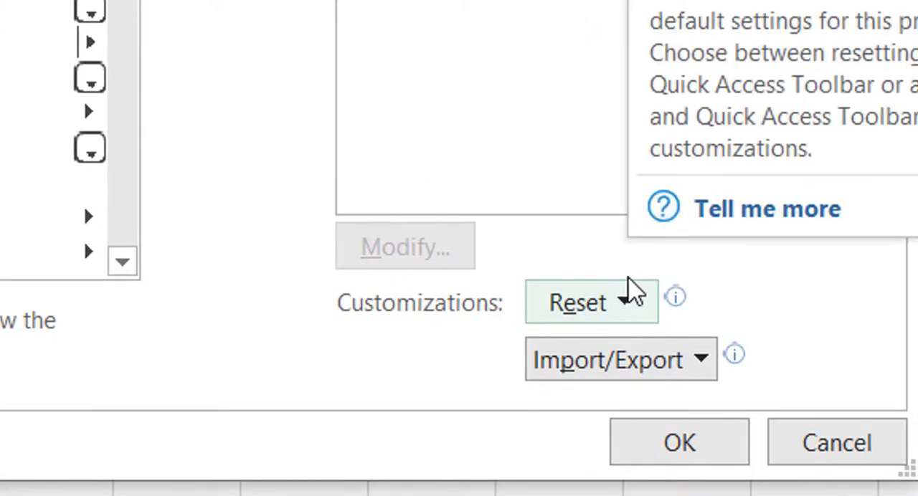
Export all customizations as Excel Customizations.exportedUI_ForaFriend in Documents.
left_click(702, 361)
left_click(846, 482)
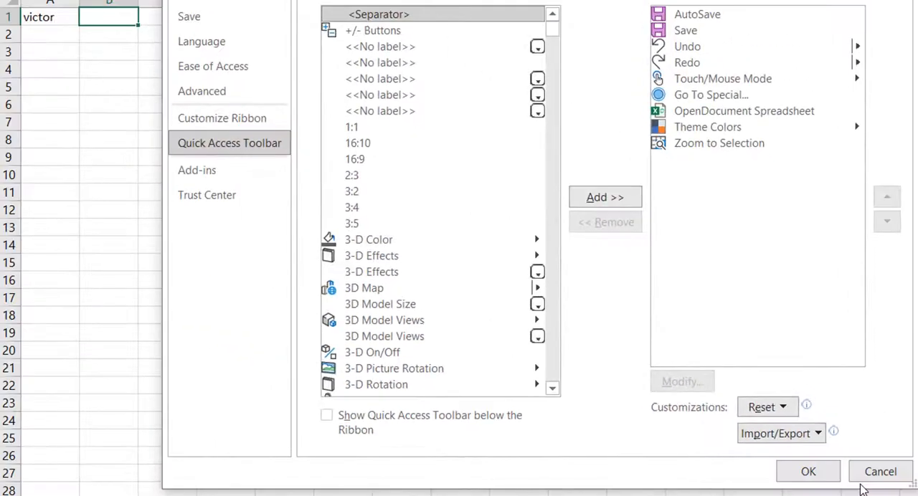
right_click(507, 241)
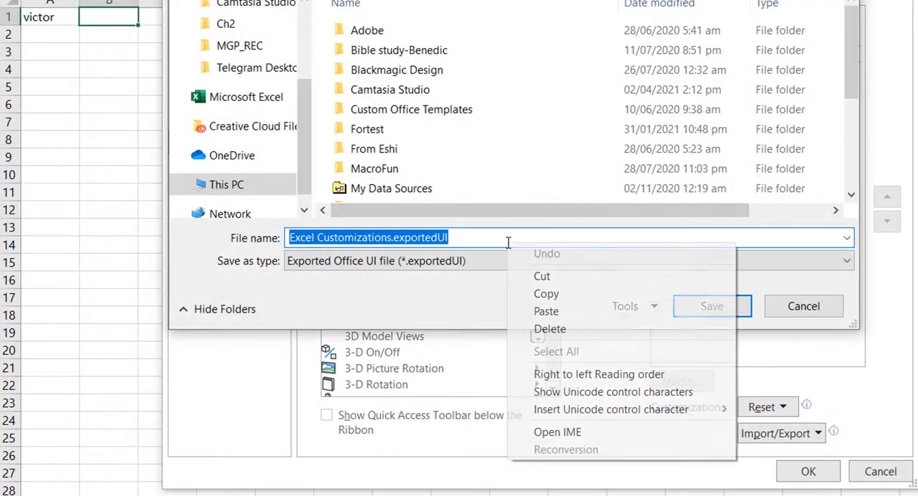
left_click(508, 241)
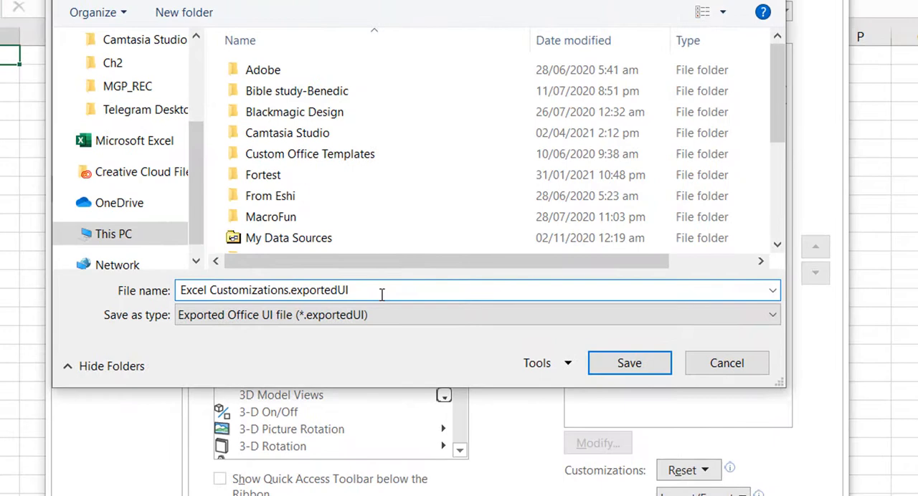
type("_Fora")
type("Friend")
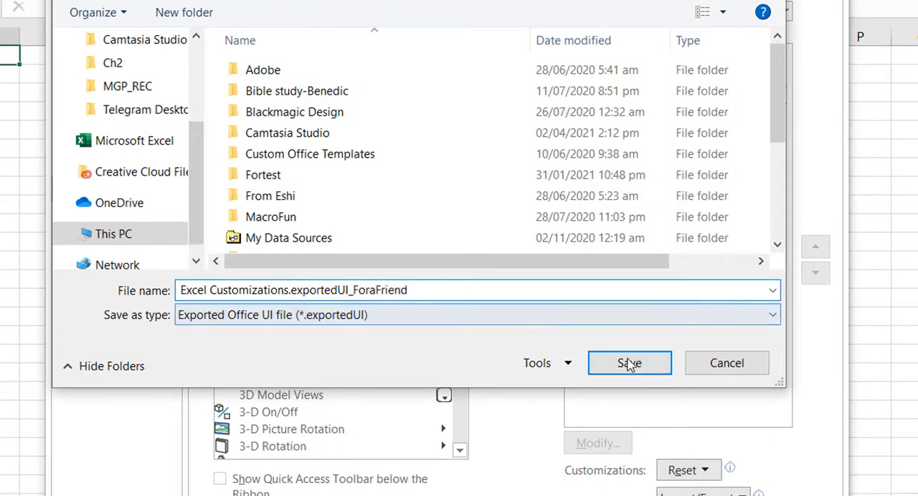
left_click(629, 363)
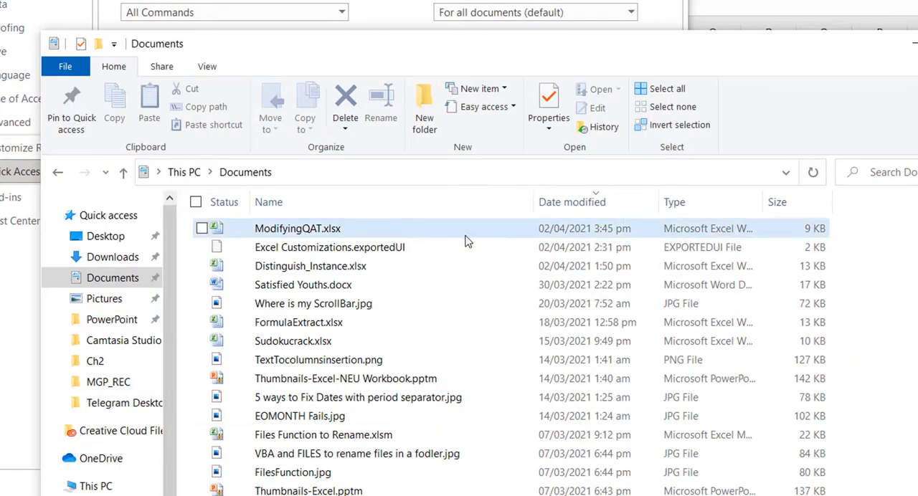
Refresh Documents and open the ForaFriend exportedUI file in Notepad++.
left_click(813, 172)
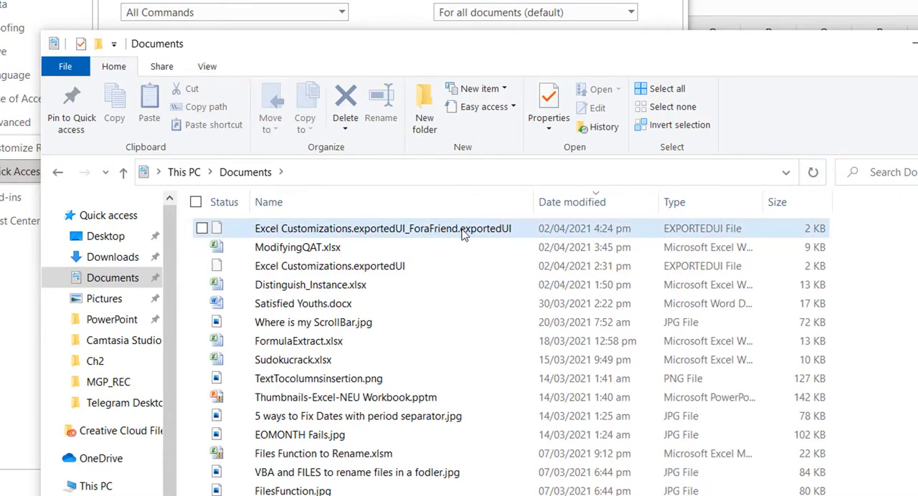
left_click(394, 235)
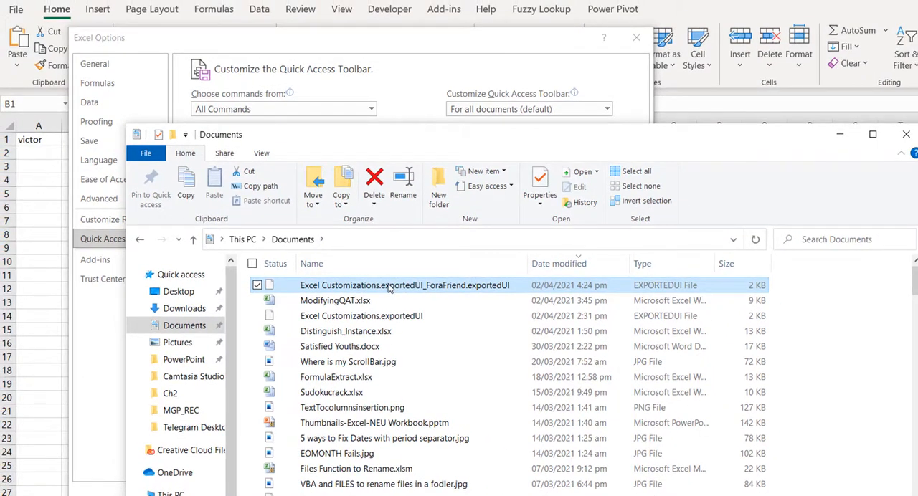
right_click(389, 287)
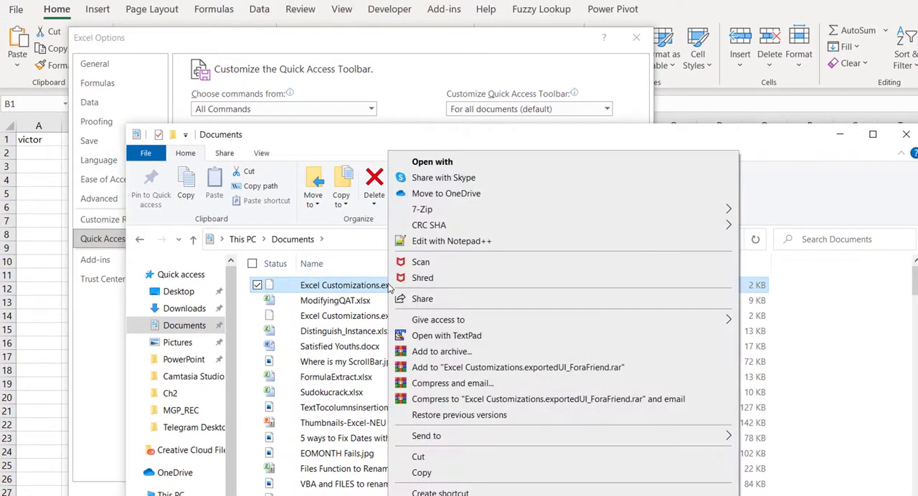
left_click(473, 242)
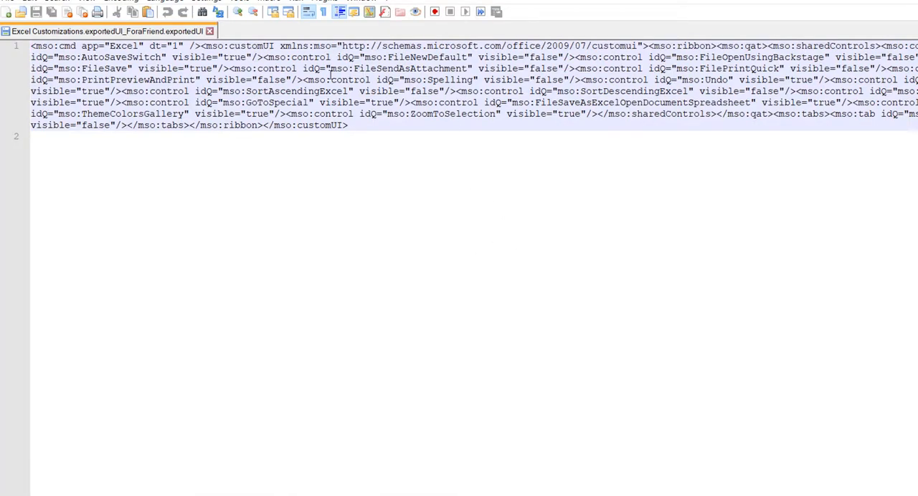
Pretty-print the XML onto indented lines with the XML Tools plugin.
left_click(324, 2)
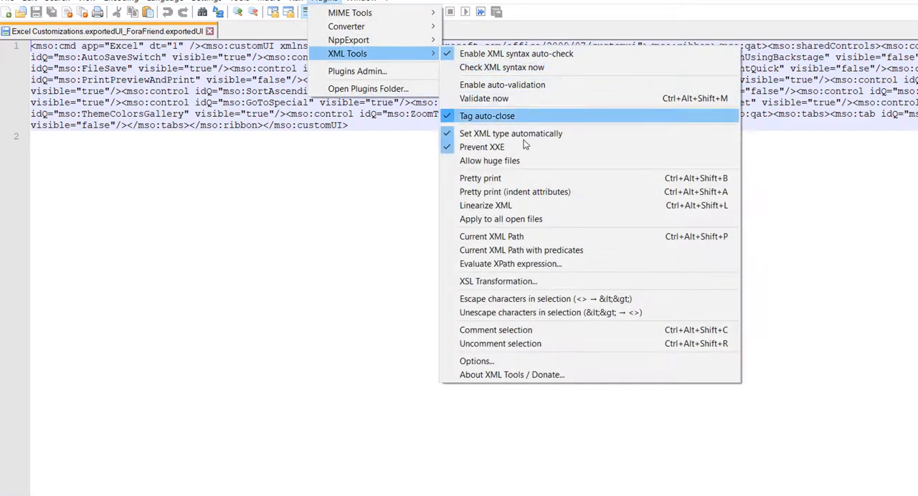
left_click(560, 175)
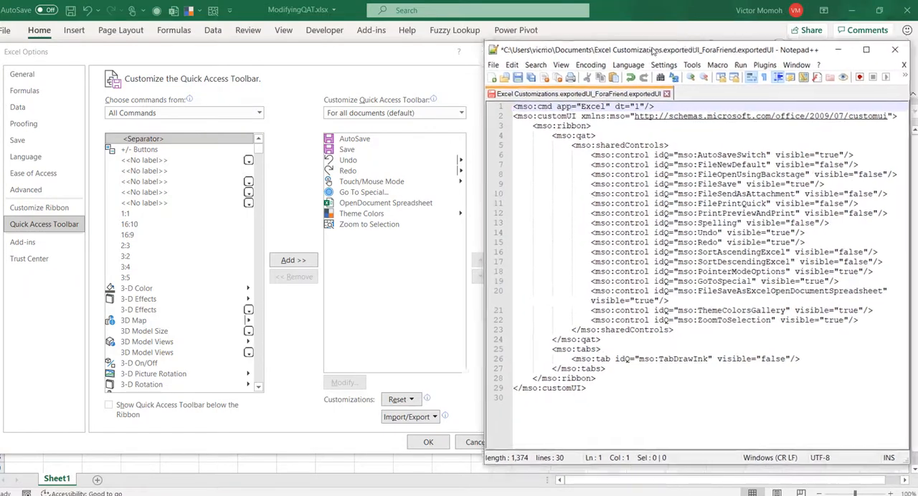
left_click_drag(652, 50, 641, 47)
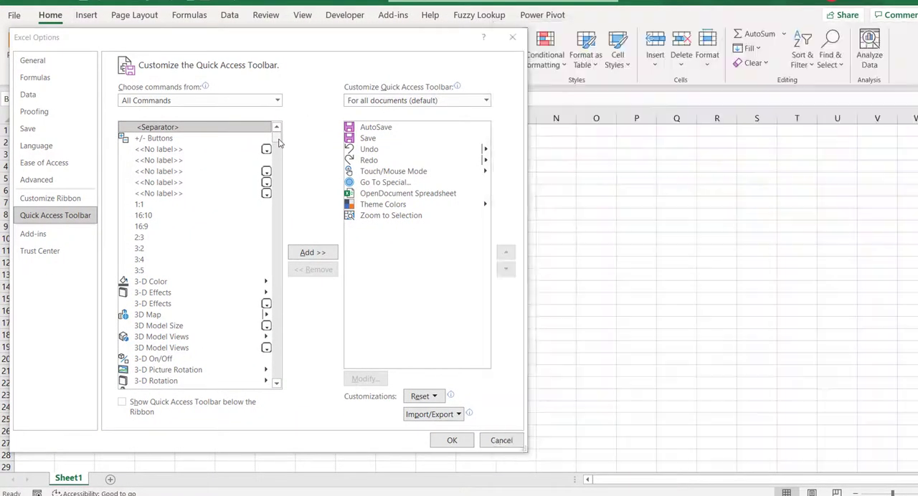
mouse_move(278, 140)
left_mouse_down()
mouse_move(279, 188)
mouse_move(279, 169)
left_mouse_up()
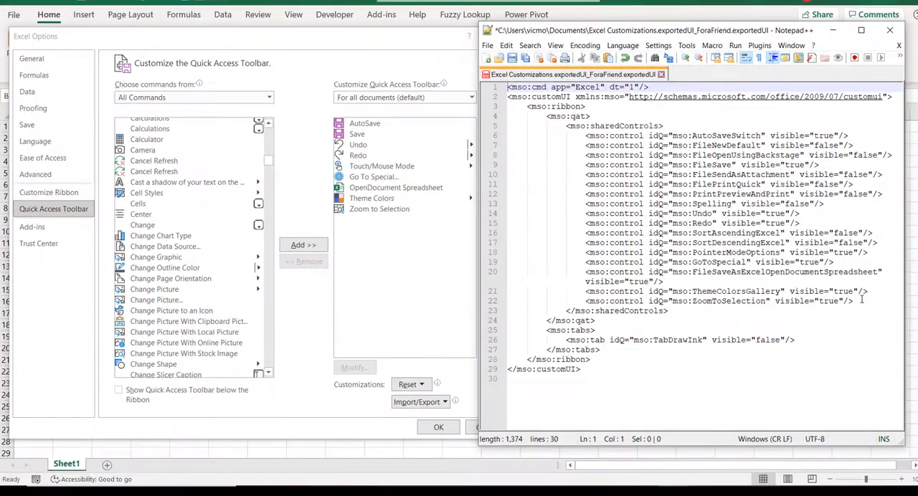
Duplicate the ZoomToSelection control line and rename the copy on line 23 to Camera.
left_click_drag(859, 300, 586, 300)
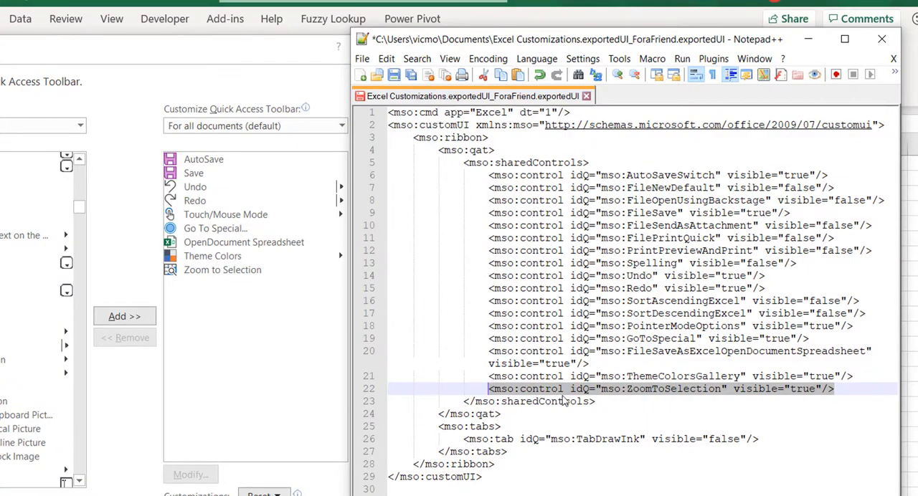
left_click(846, 388)
key("ctrl+d")
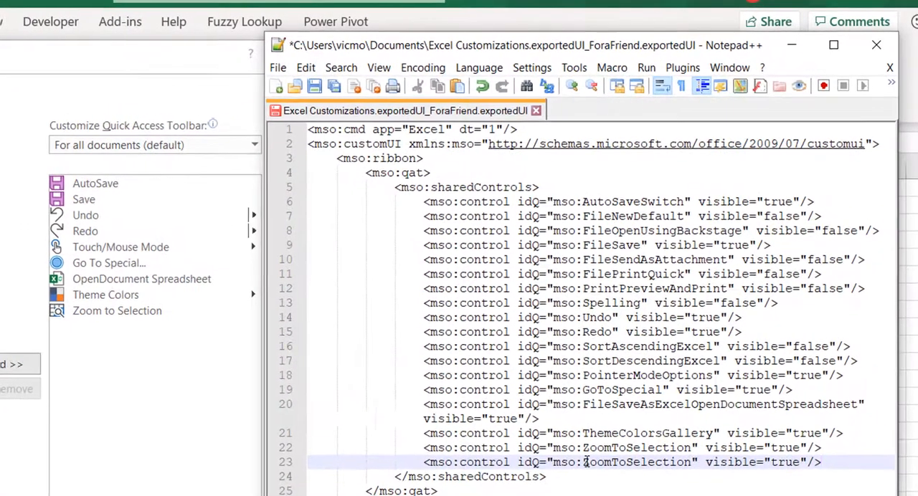
left_click_drag(610, 424, 710, 425)
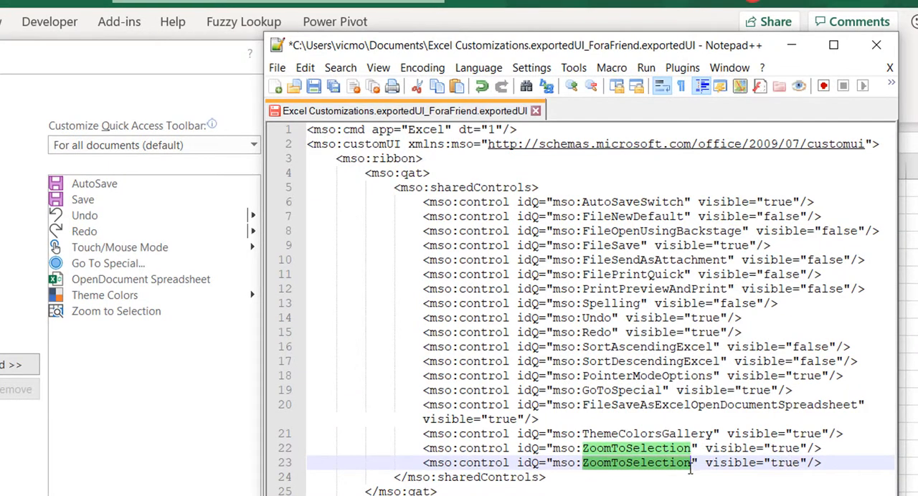
type("C")
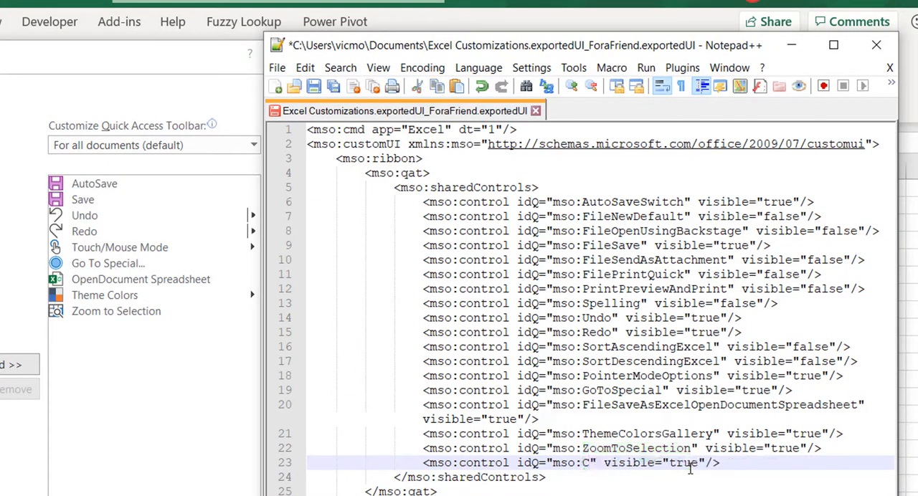
type("amera")
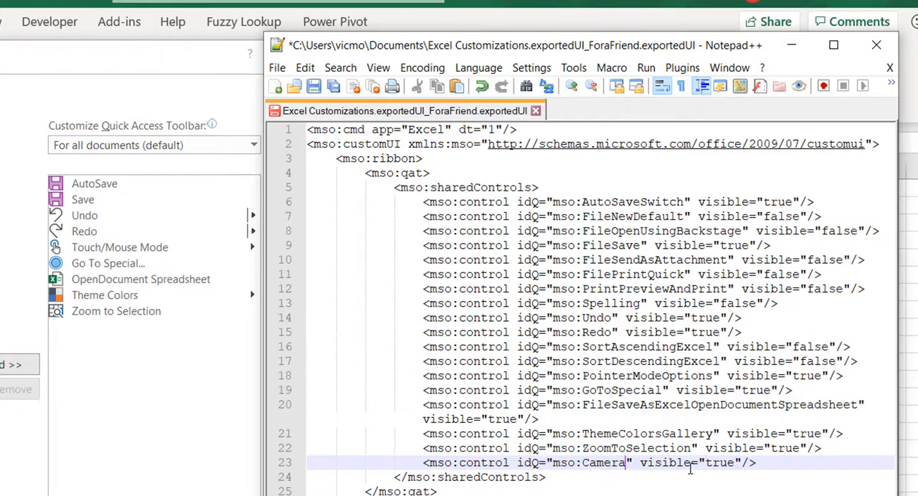
left_click(770, 466)
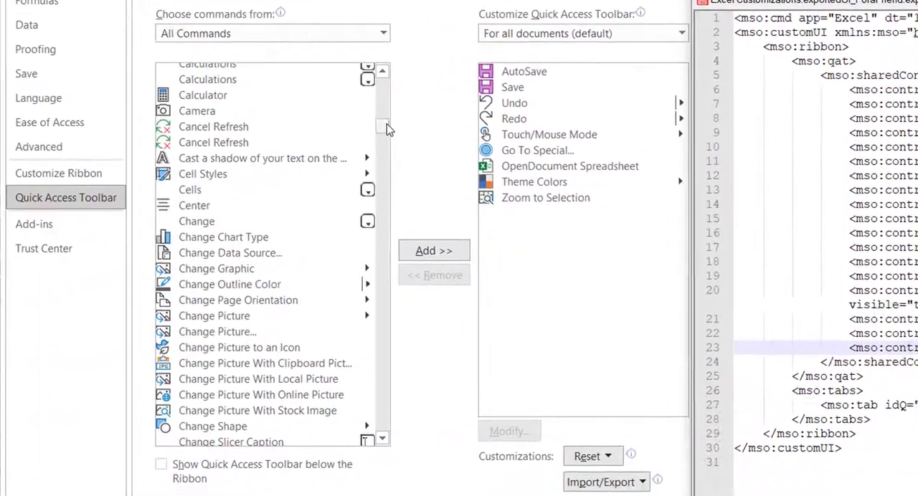
left_click_drag(387, 128, 387, 114)
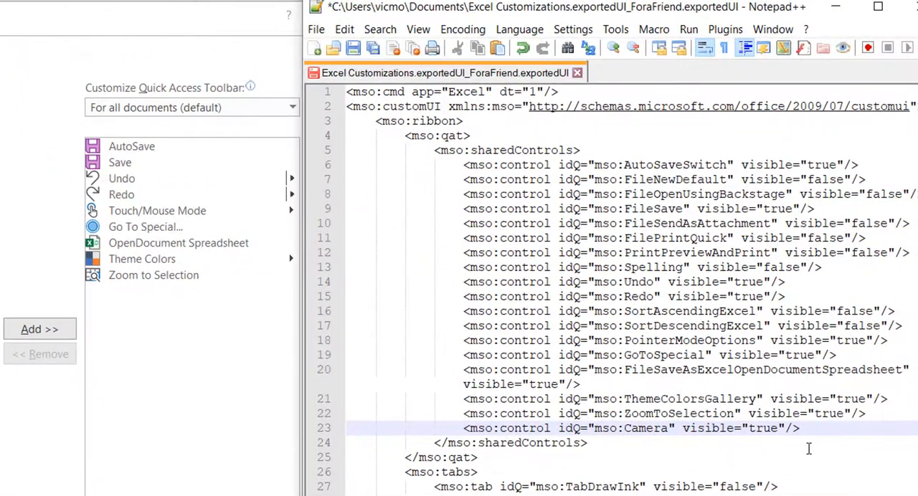
Paste a new control line after Camera, rename it AutoFilterClassic, and save the file.
key("Return")
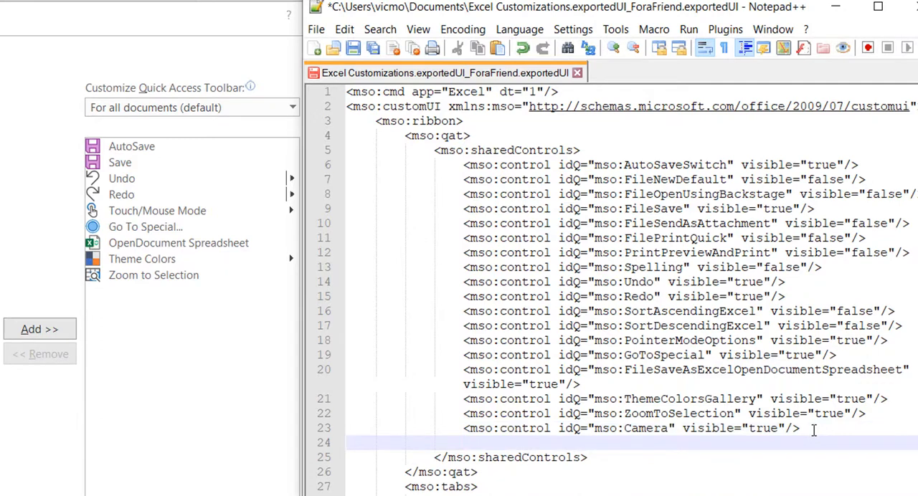
type("<mso:control idQ=\"mso:ZoomToSelection\" visible=\"true\"/>")
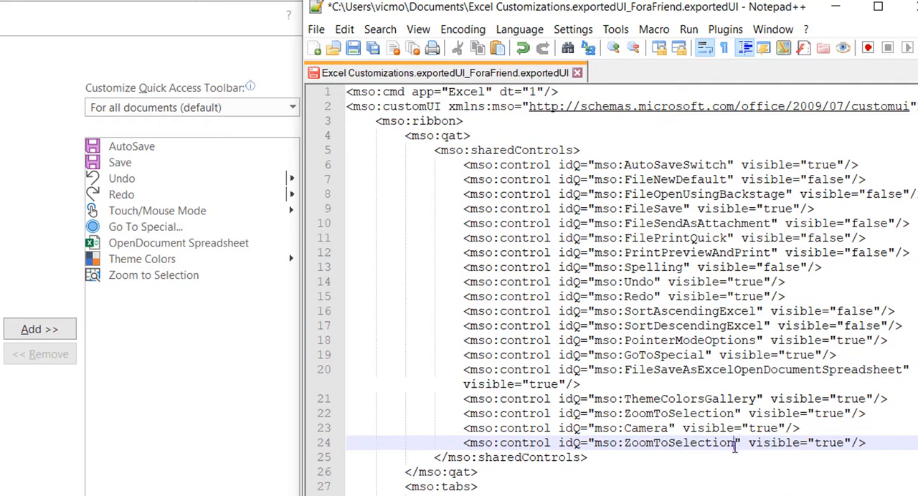
left_click(736, 442)
key("BackSpace")
key("BackSpace")
key("BackSpace")
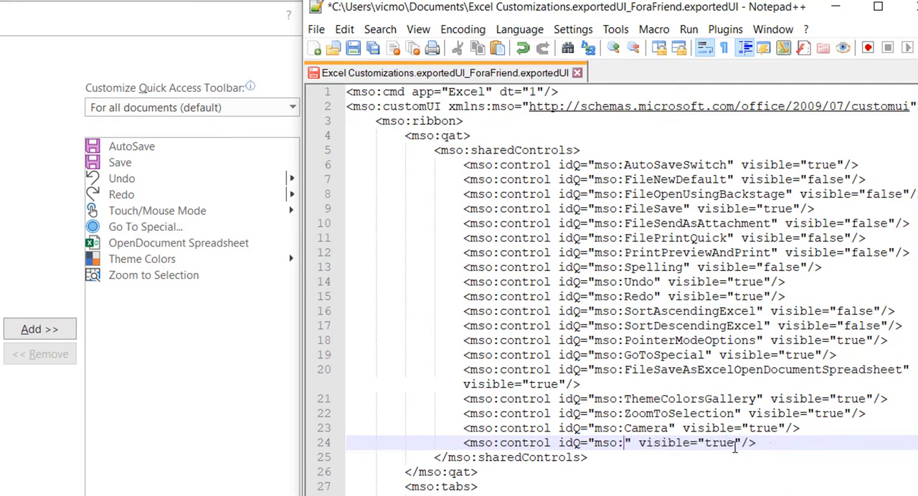
type("AutoFilt")
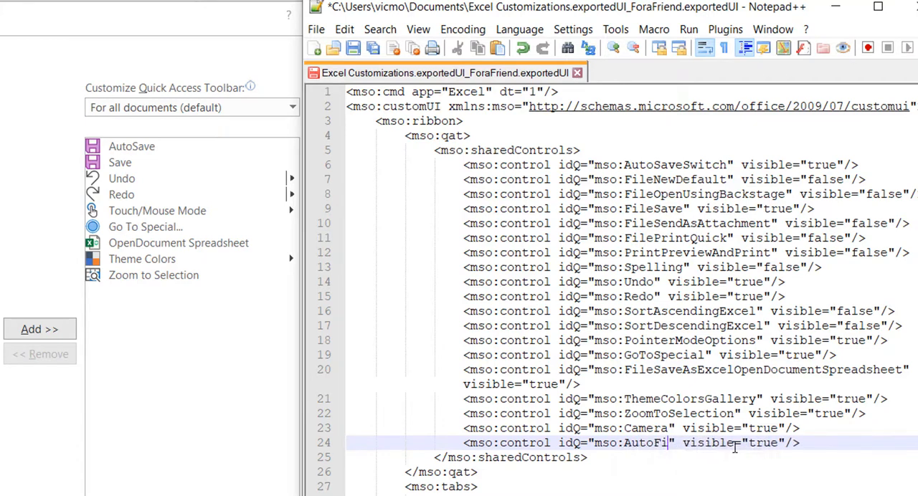
type("erClassic")
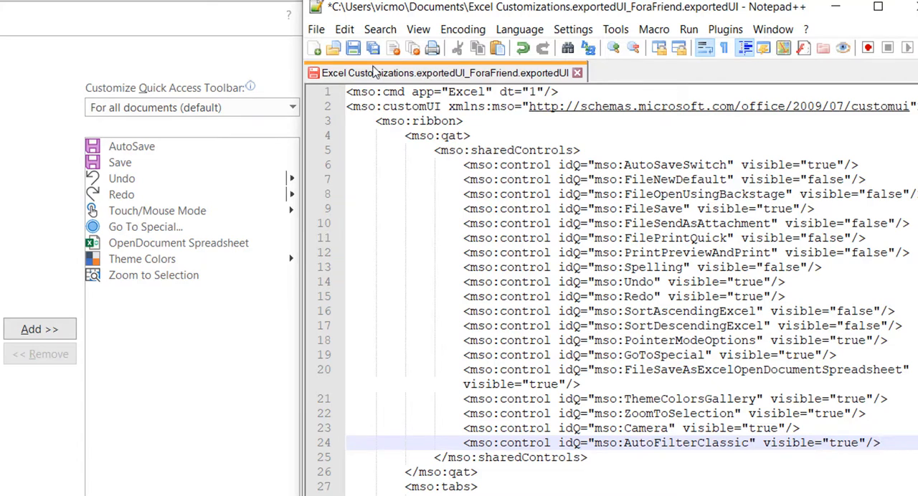
left_click(354, 49)
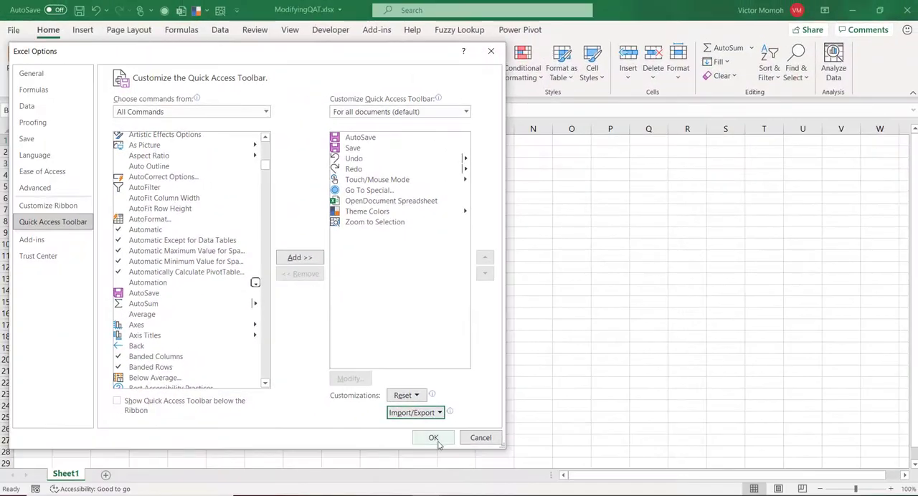
Close Excel Options, reopen the Quick Access Toolbar settings and show Import/Export choices.
left_click(433, 437)
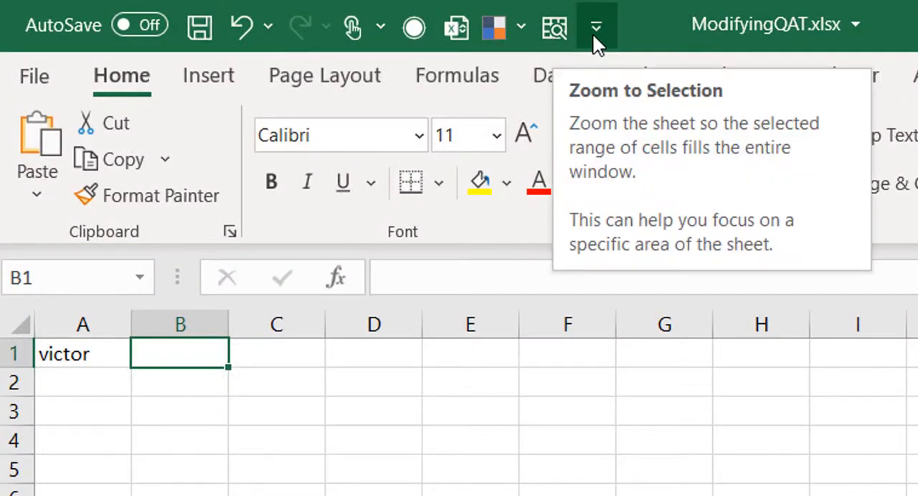
left_click(595, 27)
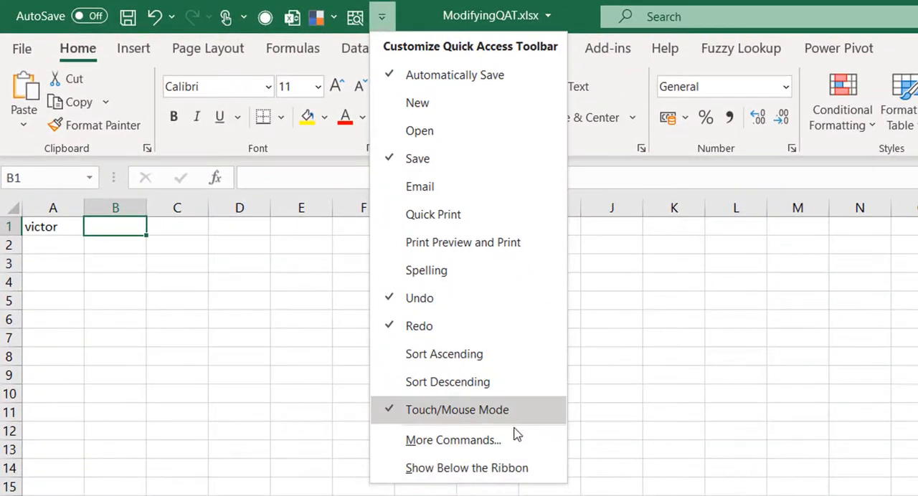
left_click(523, 436)
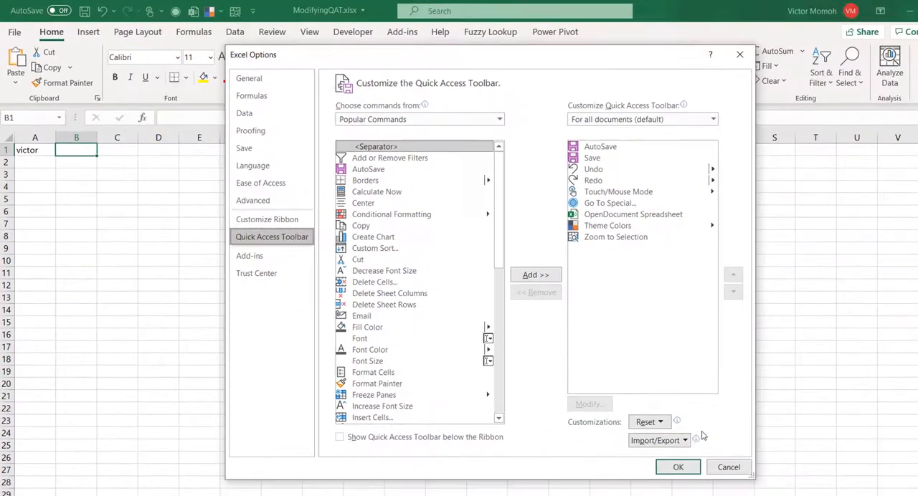
left_click(685, 440)
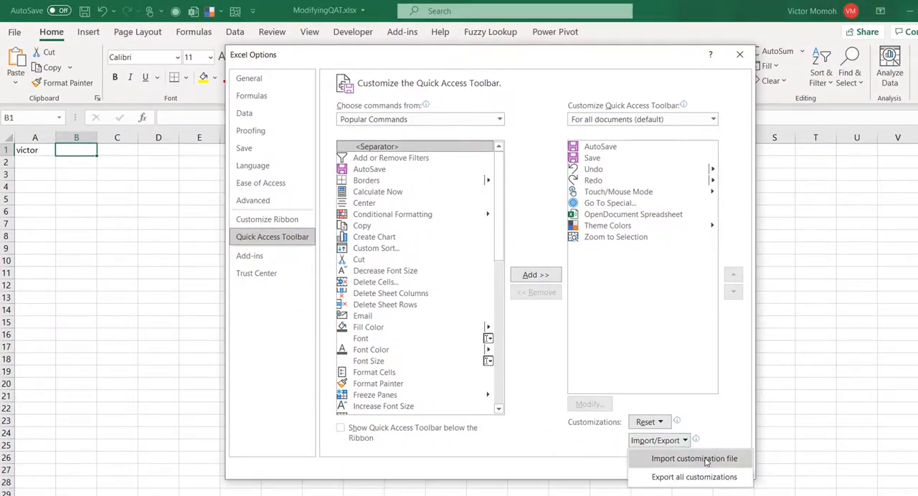
Import the ForaFriend exportedUI file, reaching the replace-customizations prompt.
left_click(694, 458)
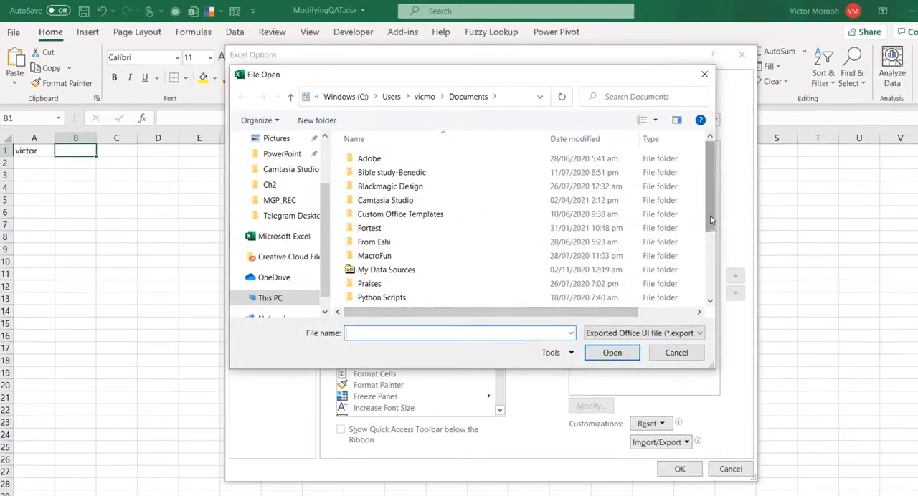
scroll(522, 237, "down", 5)
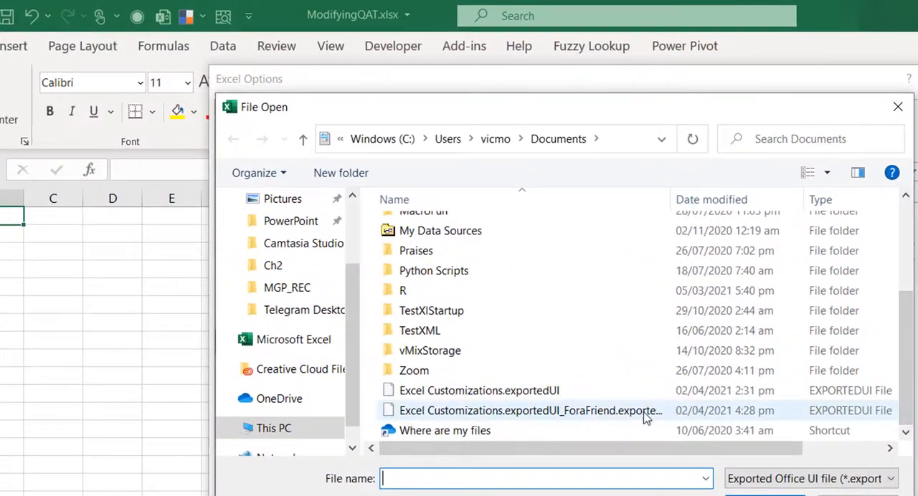
left_click(633, 415)
double_click(634, 416)
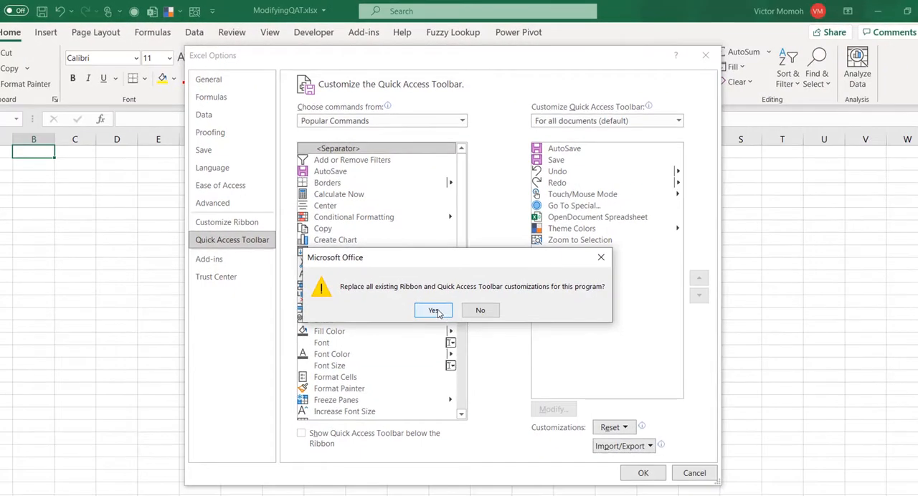
Confirm replacing customizations so Camera and AutoFilter join the Quick Access Toolbar.
left_click(433, 310)
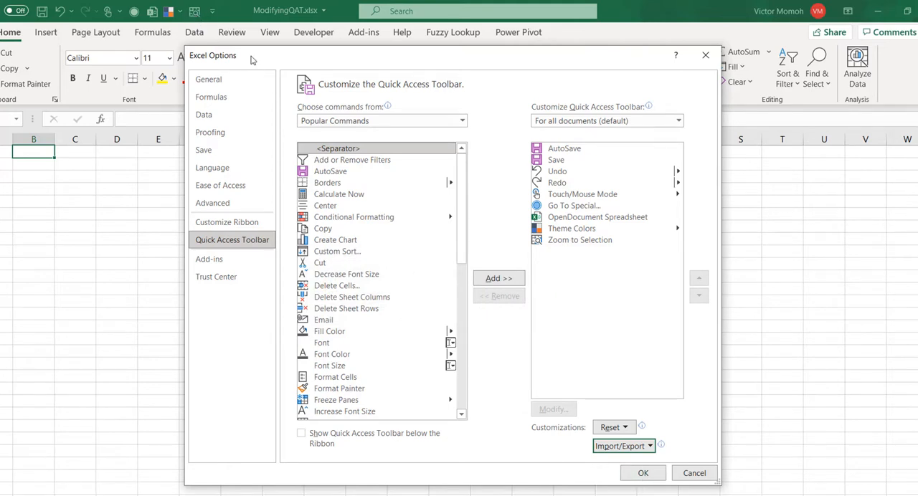
left_click(645, 473)
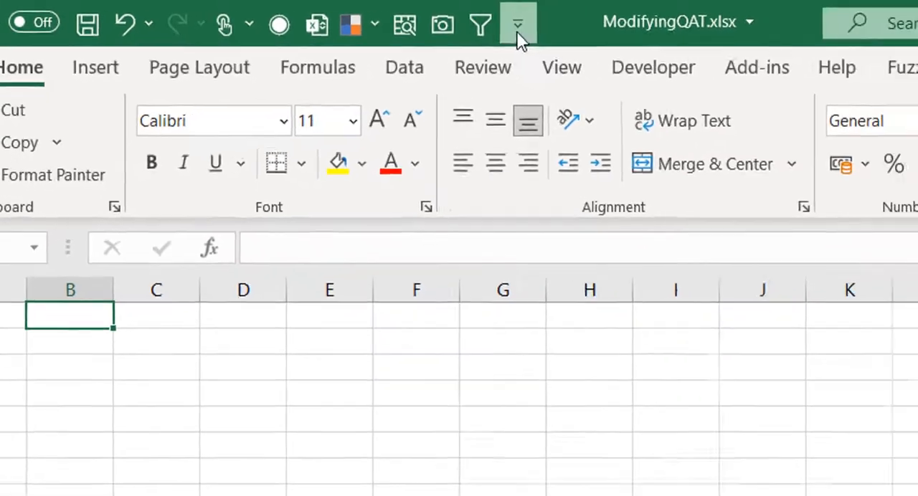
Reopen the Quick Access Toolbar settings listing Camera and AutoFilter, moving the window up-left.
left_click(518, 25)
left_click(381, 345)
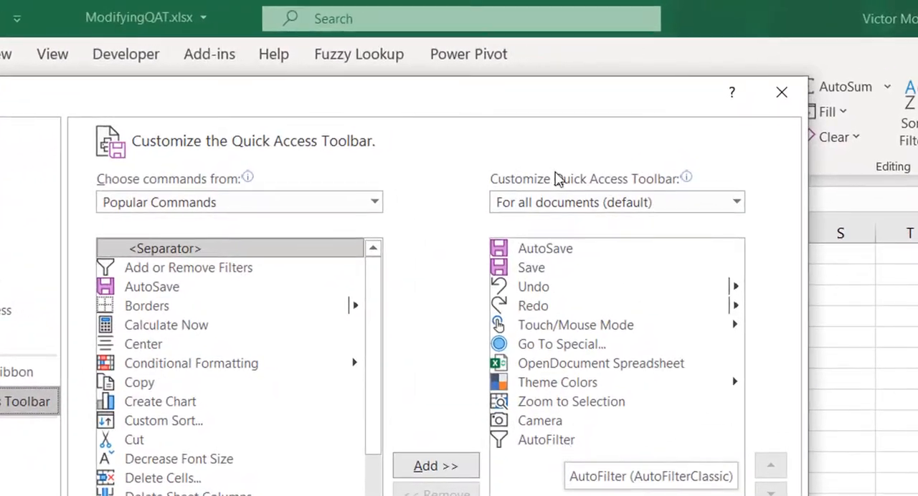
left_click_drag(463, 107, 184, 60)
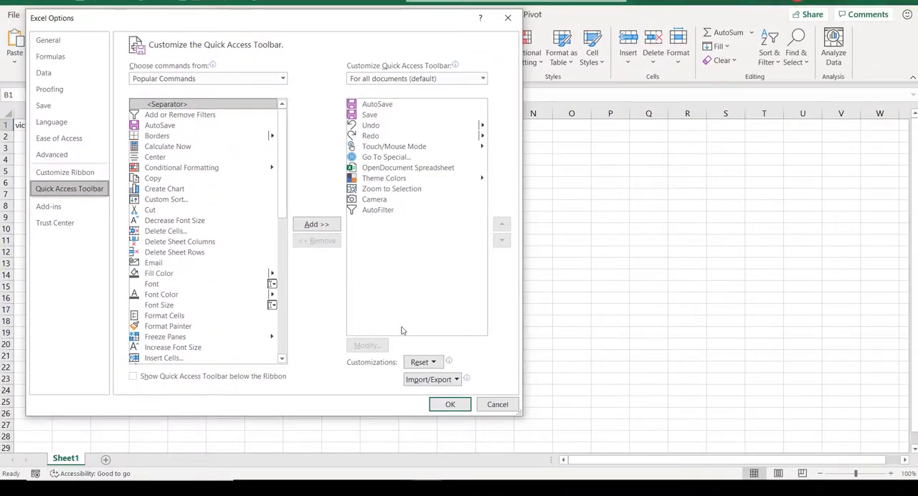
Reopen the ForaFriend exportedUI file from Documents in Notepad++ with XML syntax highlighting.
left_click(459, 487)
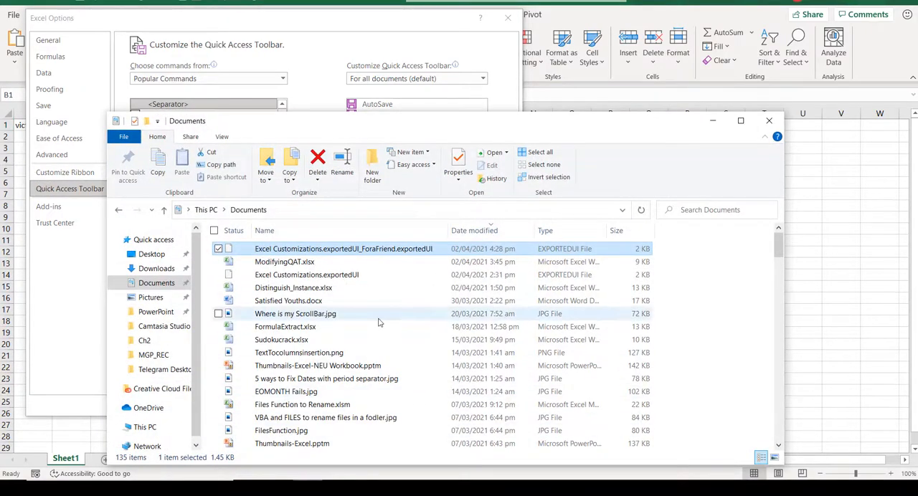
right_click(327, 249)
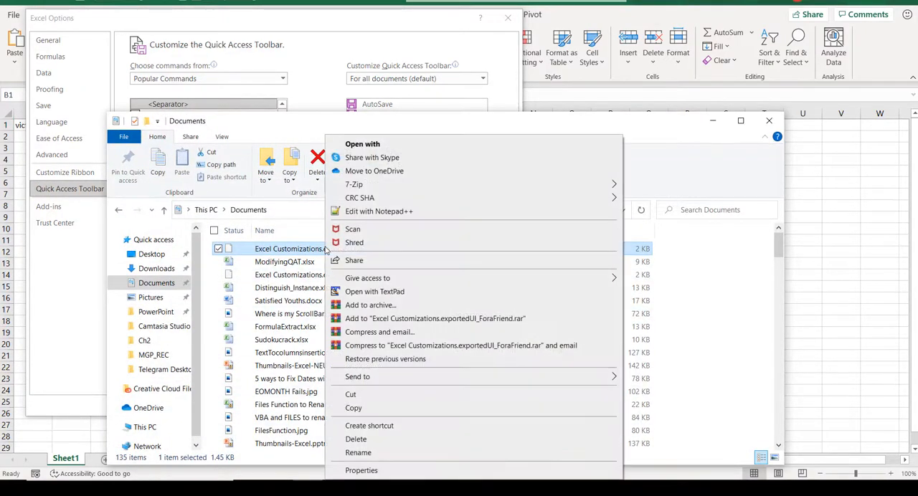
left_click(375, 210)
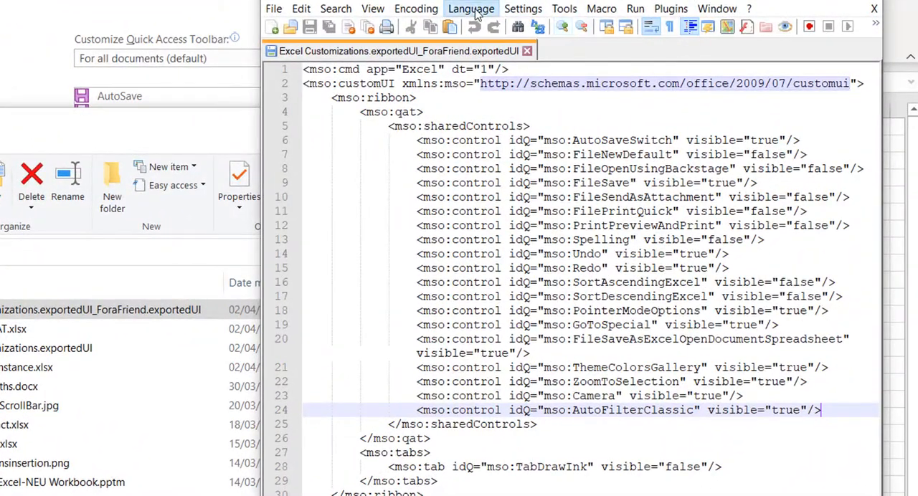
left_click(470, 8)
left_click(479, 368)
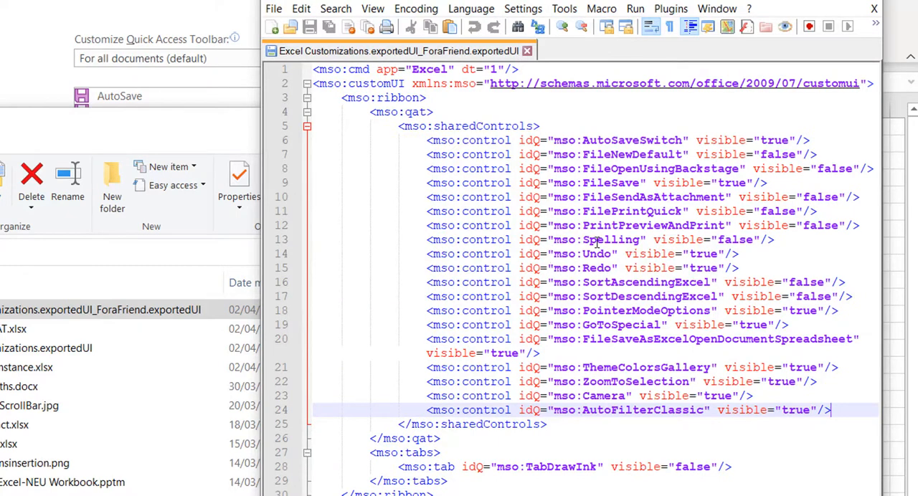
Minimize File Explorer so the Notepad++ XML shows beside Excel's toolbar list with Camera and AutoFilter.
left_click(234, 139)
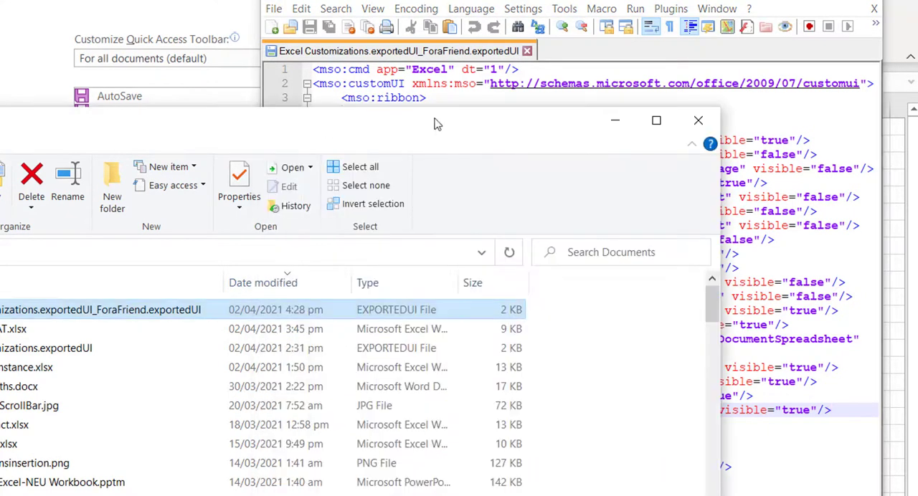
left_click(616, 122)
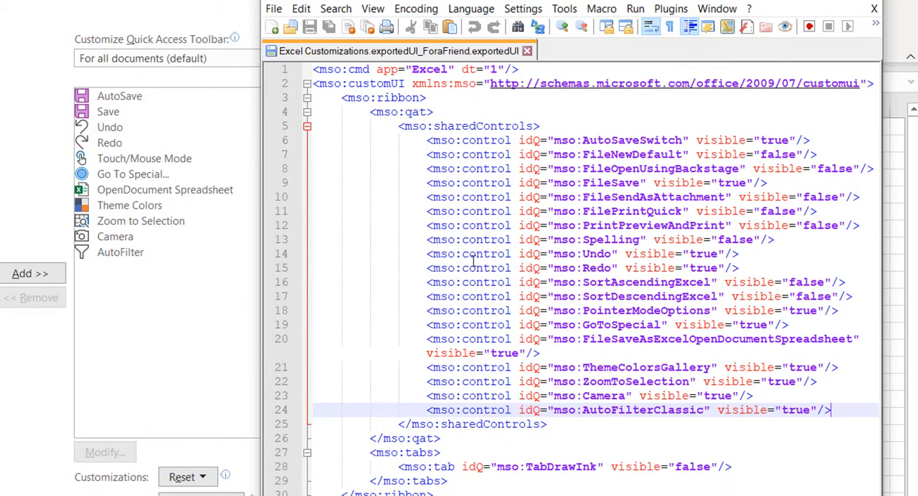